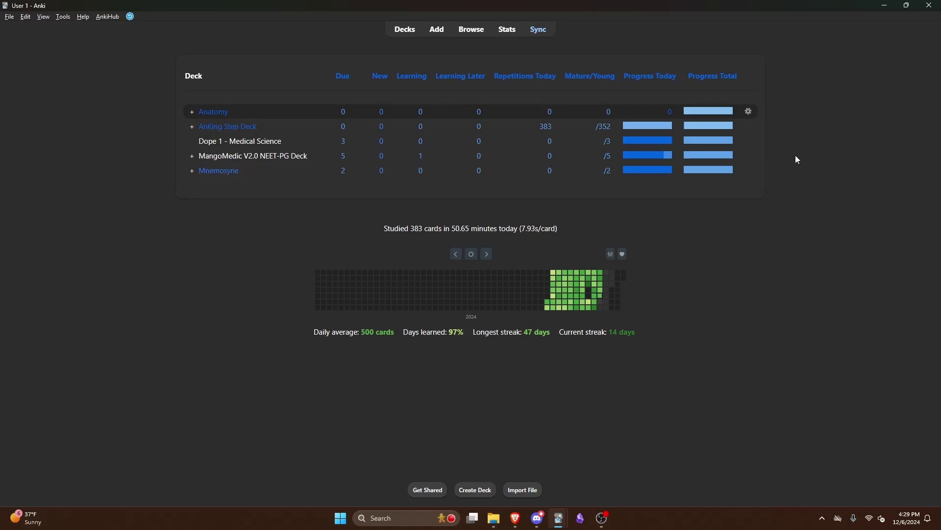
# Open the Anatomy deck's options and add a new preset named 'Anatomy FSRS'.
pyautogui.click(749, 114)
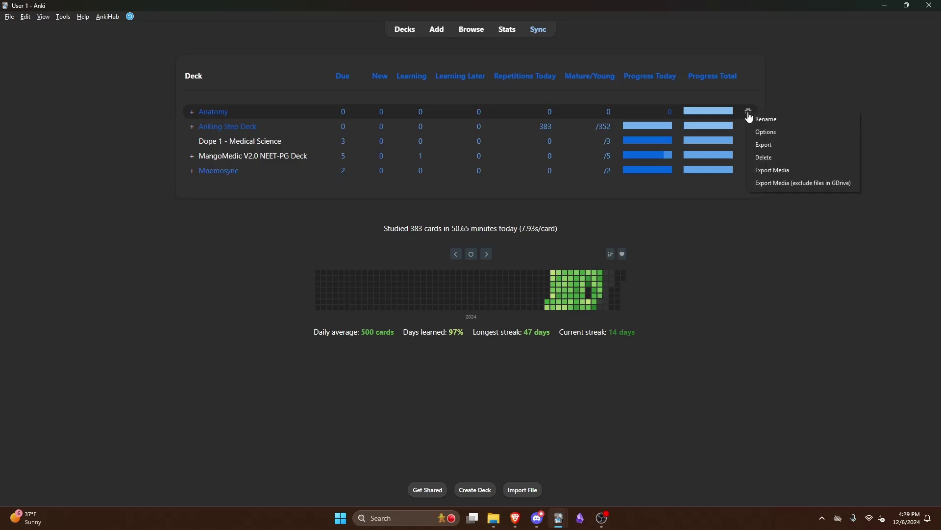
pyautogui.click(764, 131)
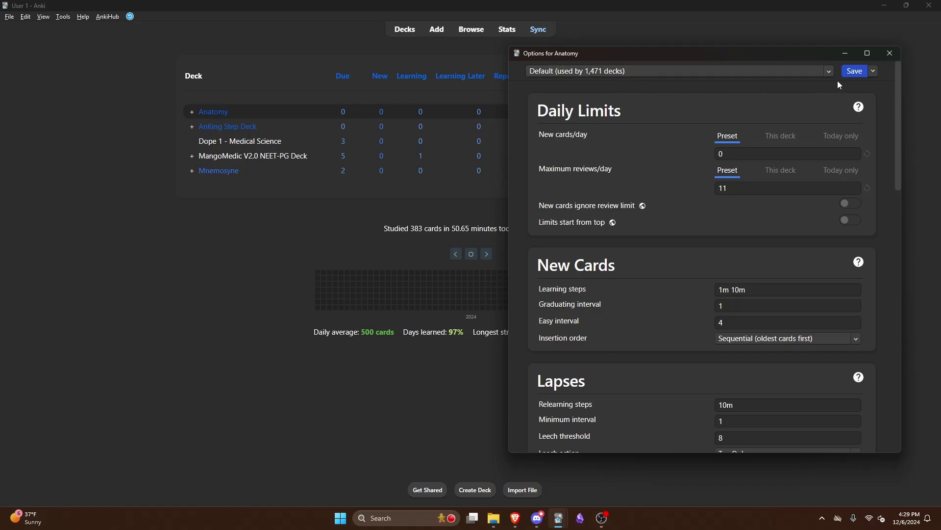
pyautogui.click(875, 73)
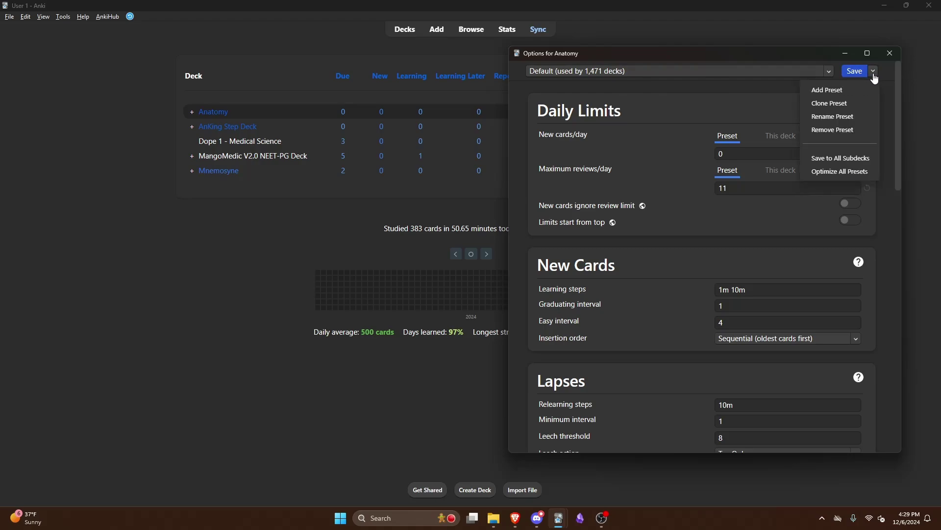
pyautogui.click(829, 90)
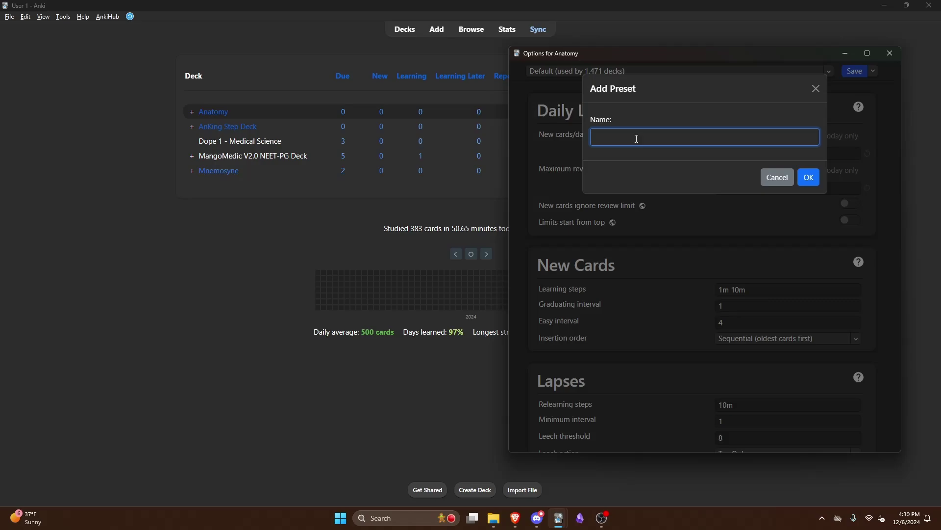
pyautogui.write('A')
pyautogui.write('natomy FSRS')
pyautogui.press('Return')
# Enable FSRS in the Anatomy FSRS preset, set desired retention to 0.88, and save.
pyautogui.scroll(-3, 702, 230)
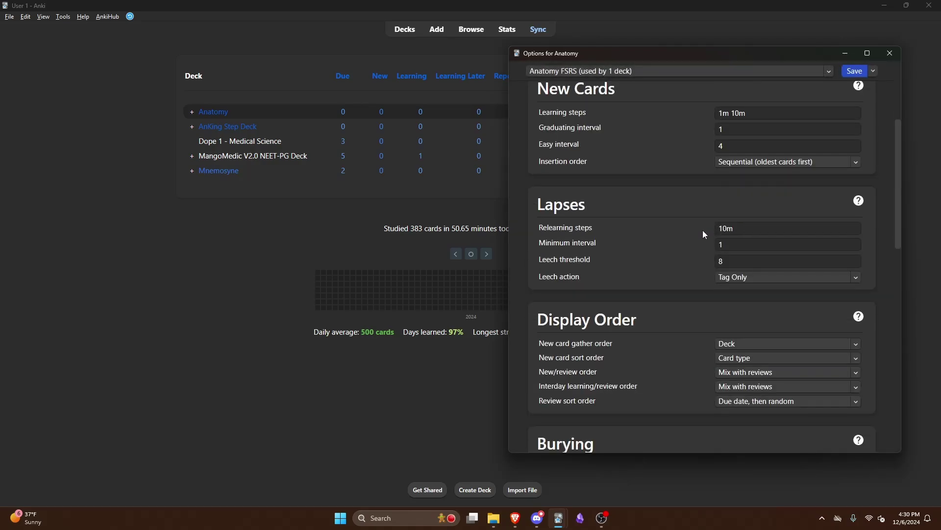
pyautogui.scroll(-3, 704, 233)
pyautogui.scroll(-4, 707, 234)
pyautogui.scroll(-4, 708, 235)
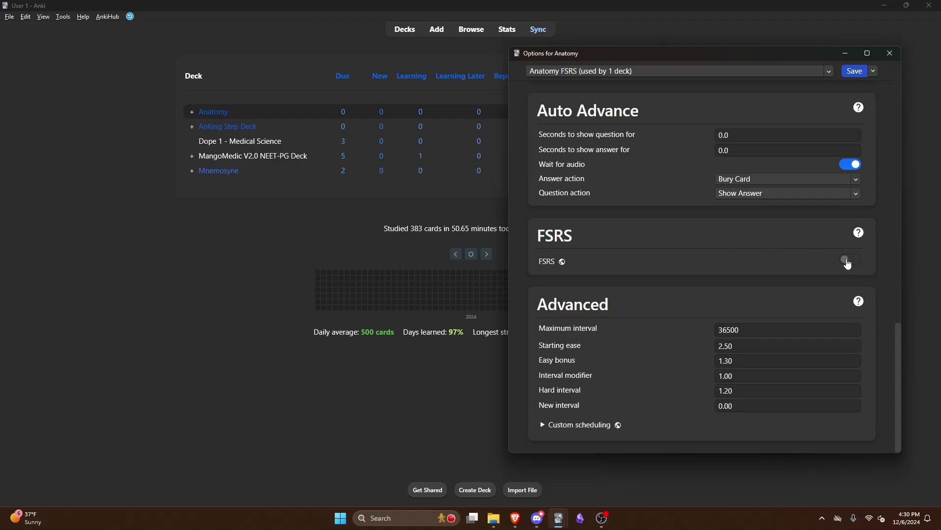
pyautogui.click(848, 261)
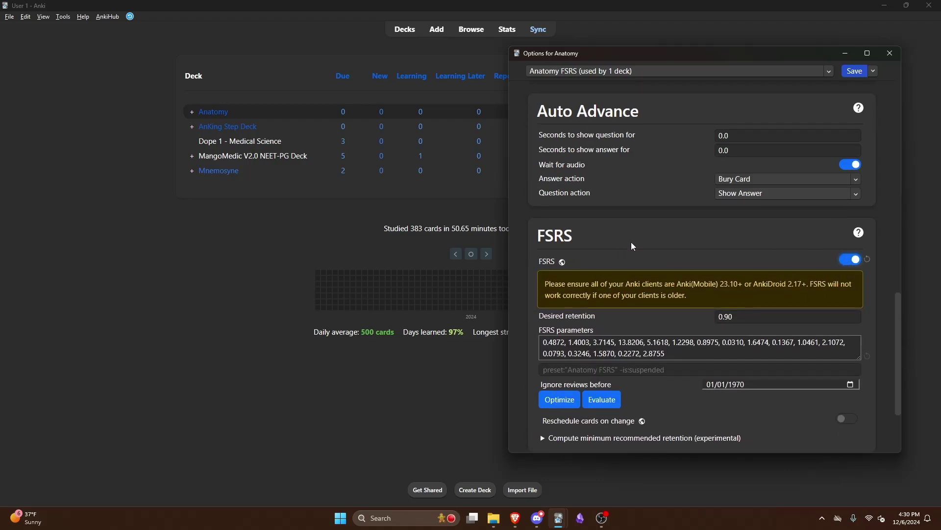
pyautogui.moveTo(740, 316)
pyautogui.moveTo(741, 317); pyautogui.dragTo(728, 317)
pyautogui.write('70')
pyautogui.press('BackSpace')
pyautogui.press('BackSpace')
pyautogui.write('88')
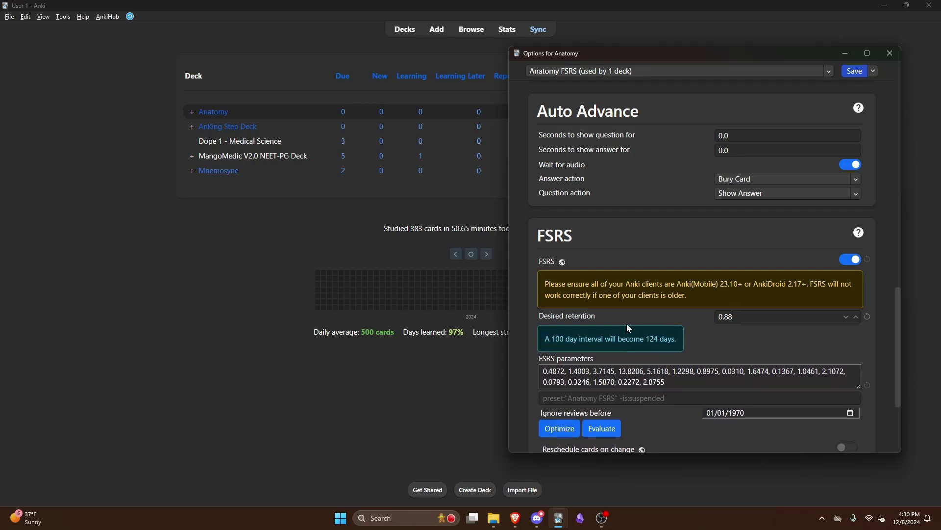
pyautogui.doubleClick(728, 317)
pyautogui.click(855, 72)
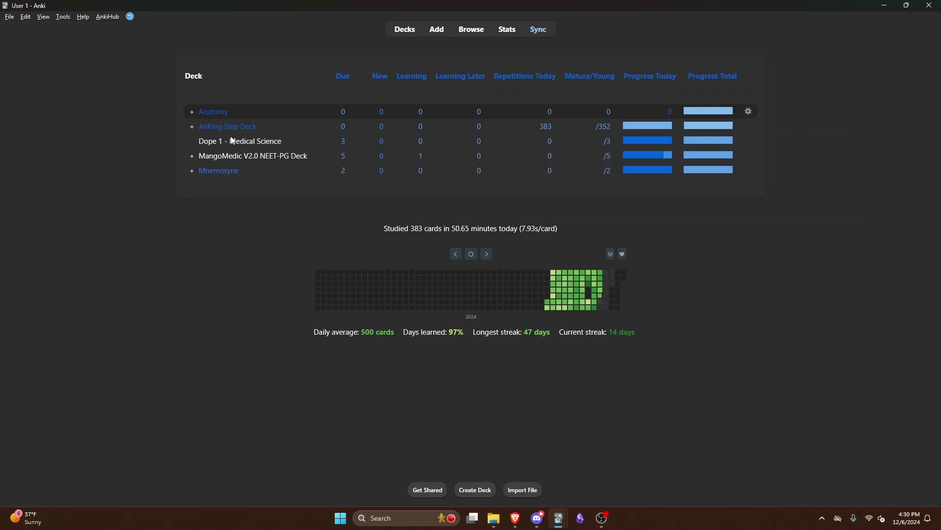
pyautogui.moveTo(740, 158)
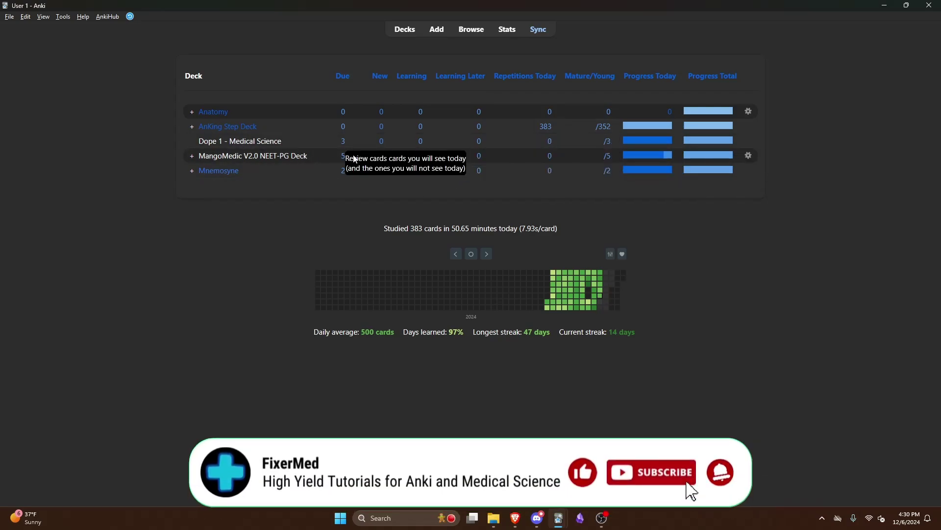
# Open the MangoMedic deck's options and add a new preset named 'MangoMedic FSRS'.
pyautogui.click(749, 156)
pyautogui.click(773, 177)
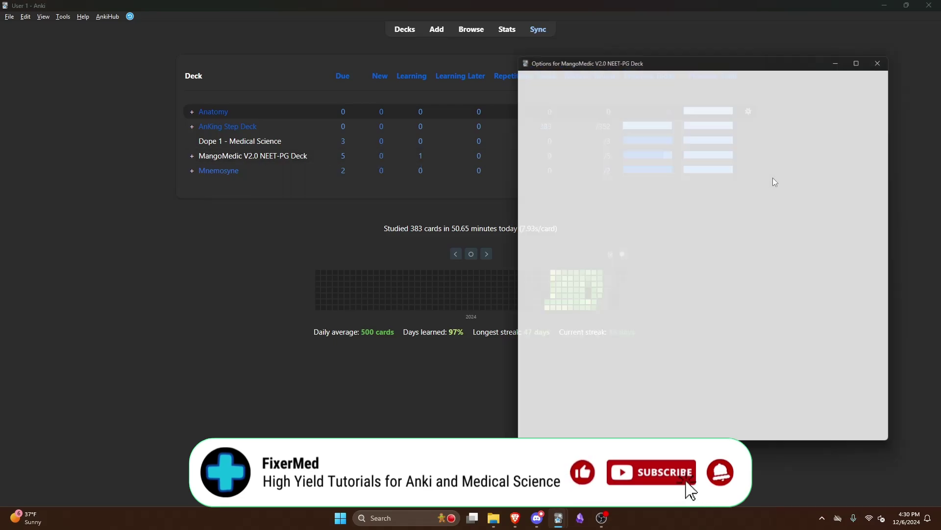
pyautogui.click(874, 71)
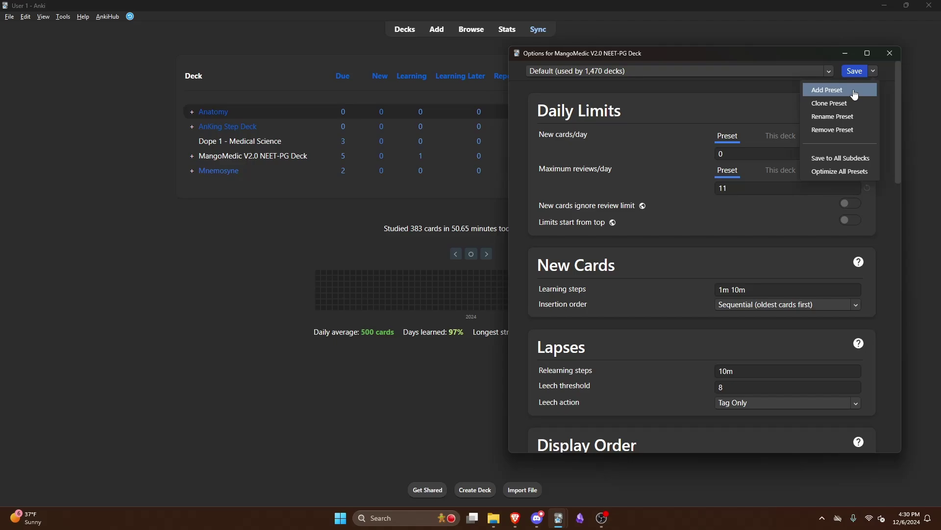
pyautogui.click(855, 91)
pyautogui.write('Mango')
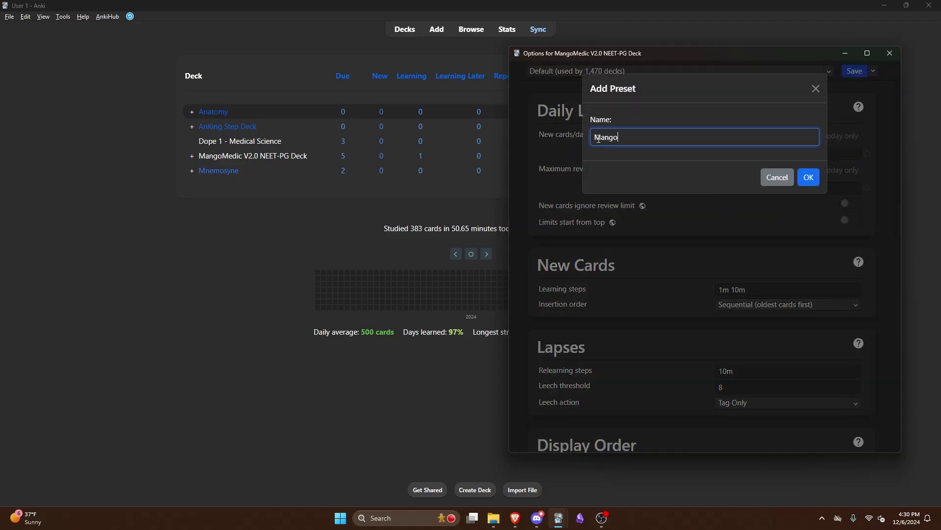
pyautogui.write('Medic FSRS')
pyautogui.press('Return')
# Set the MangoMedic FSRS desired retention to 0.82 and save the options.
pyautogui.scroll(-2, 683, 281)
pyautogui.scroll(-5, 693, 284)
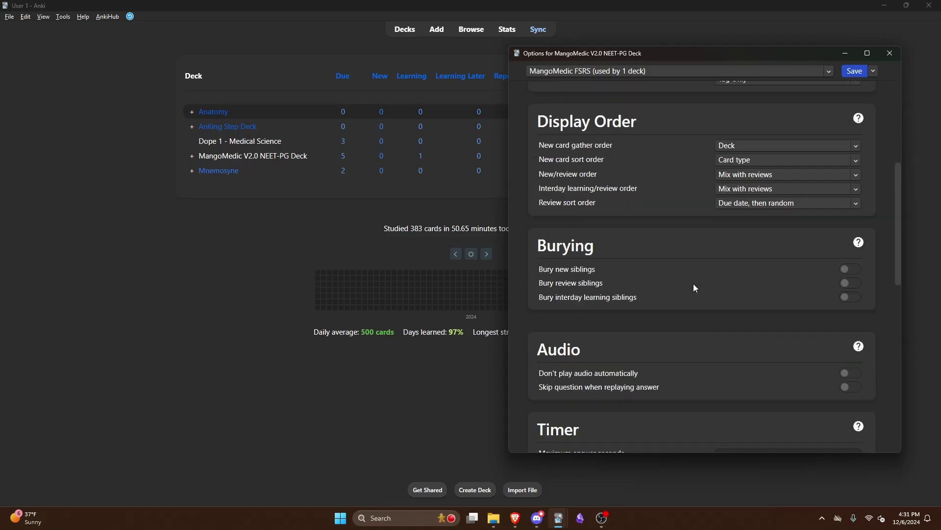
pyautogui.scroll(-4, 693, 284)
pyautogui.scroll(-4, 694, 284)
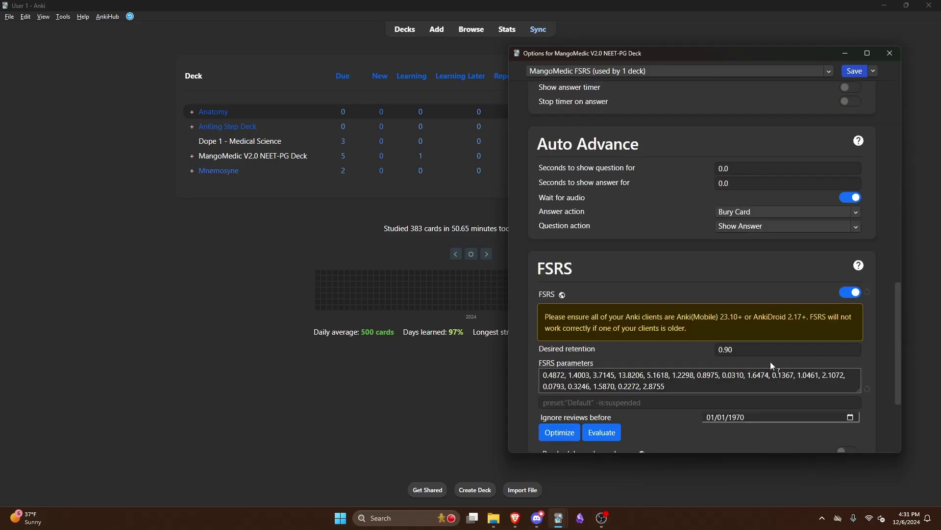
pyautogui.scroll(-1, 769, 361)
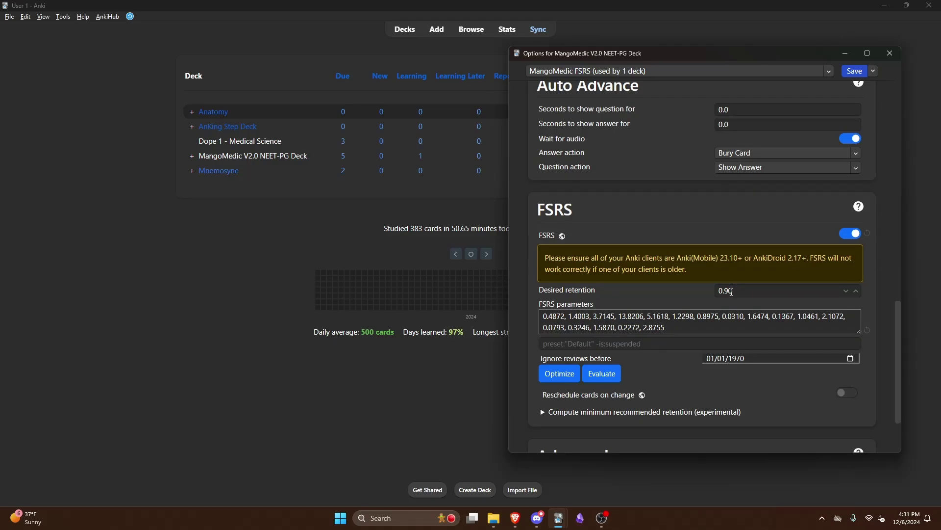
pyautogui.moveTo(735, 291); pyautogui.dragTo(726, 291)
pyautogui.write('82')
pyautogui.click(855, 71)
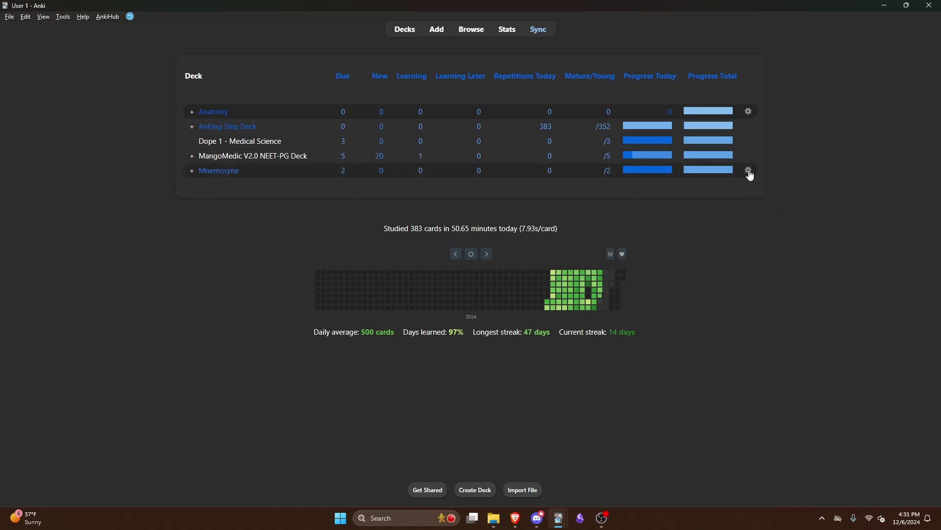
# Open the Mnemosyne deck's options and add a new preset named 'Mnemosyne FSRS'.
pyautogui.click(750, 173)
pyautogui.click(761, 191)
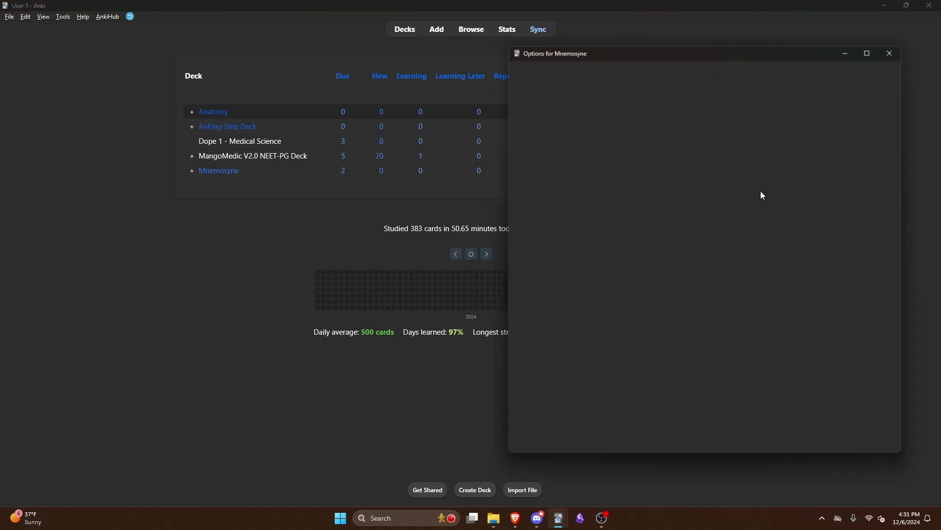
pyautogui.click(874, 72)
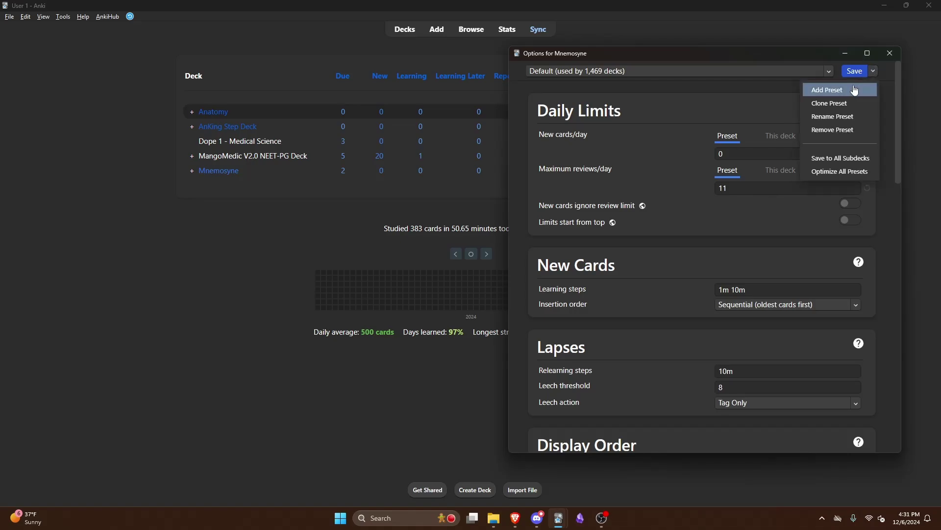
pyautogui.click(854, 86)
pyautogui.write('M')
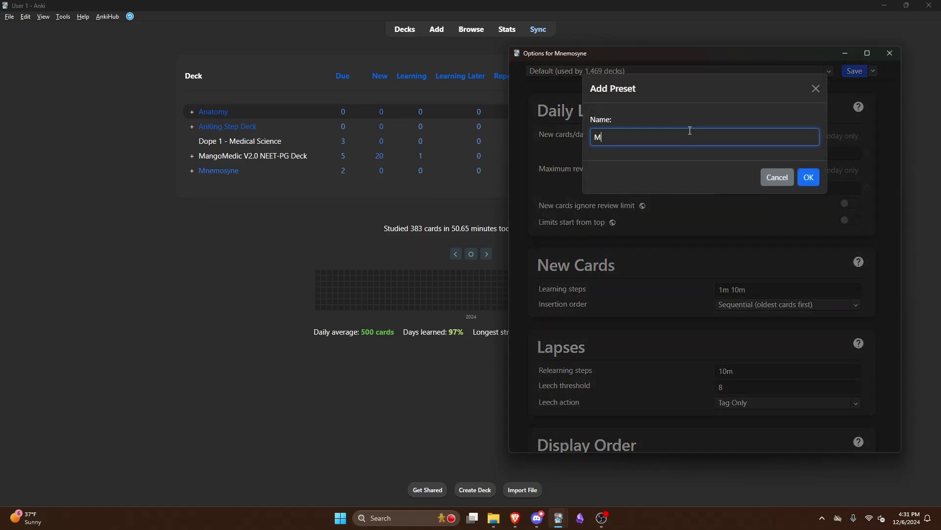
pyautogui.write('nemosyne ')
pyautogui.write('FSRS')
pyautogui.click(809, 177)
# Set the Mnemosyne FSRS desired retention to 0.85 and save the options.
pyautogui.scroll(-4, 740, 265)
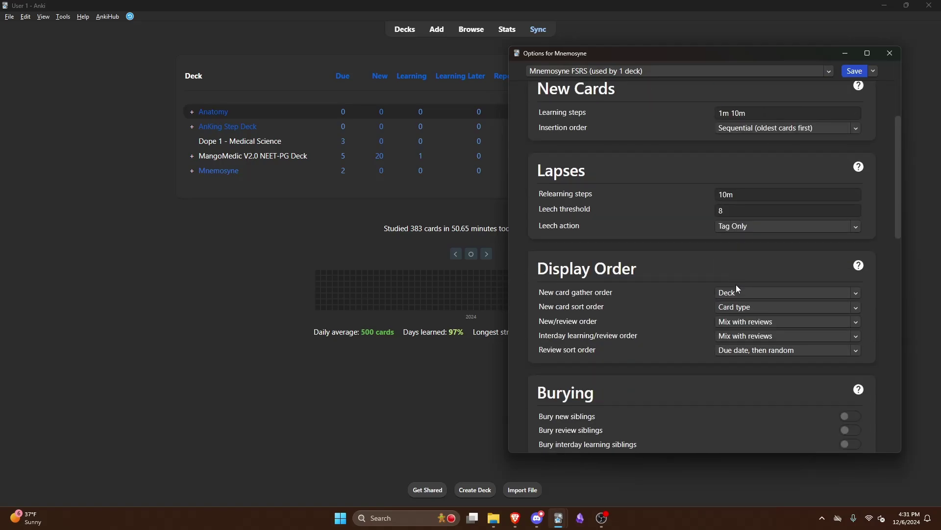
pyautogui.scroll(-5, 736, 289)
pyautogui.scroll(-4, 737, 289)
pyautogui.moveTo(733, 349); pyautogui.dragTo(730, 347)
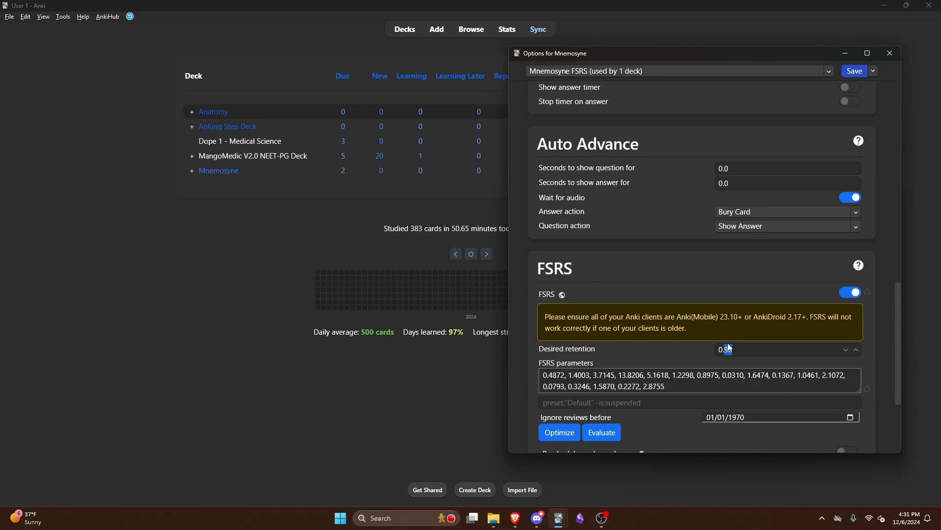
pyautogui.write('85')
pyautogui.scroll(-3, 730, 348)
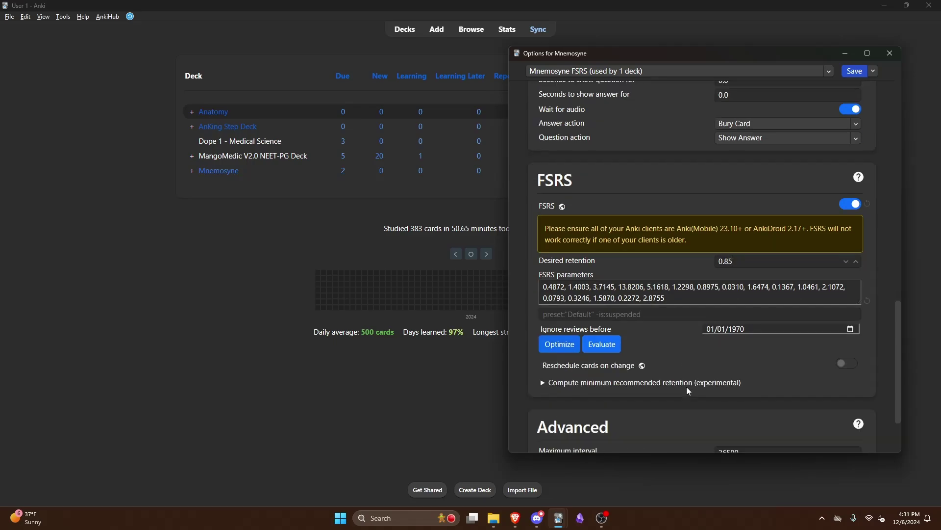
pyautogui.click(854, 71)
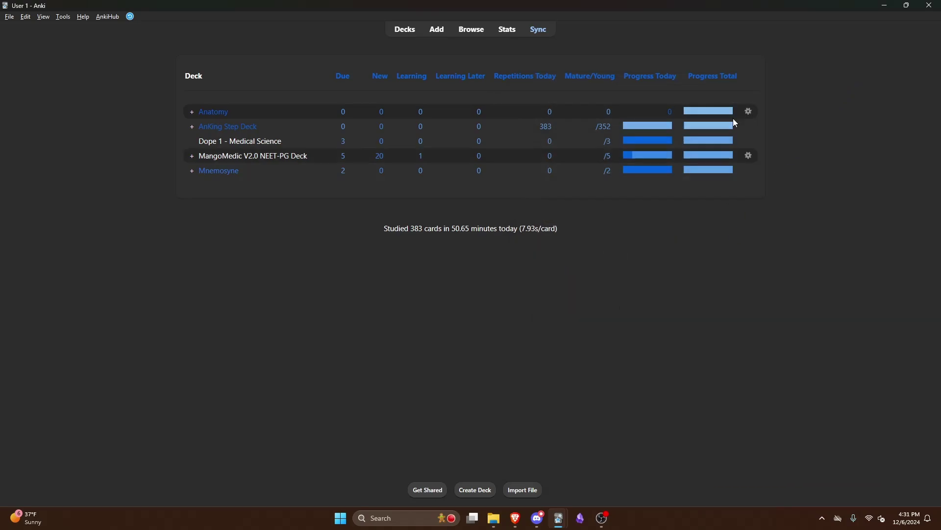
pyautogui.click(749, 112)
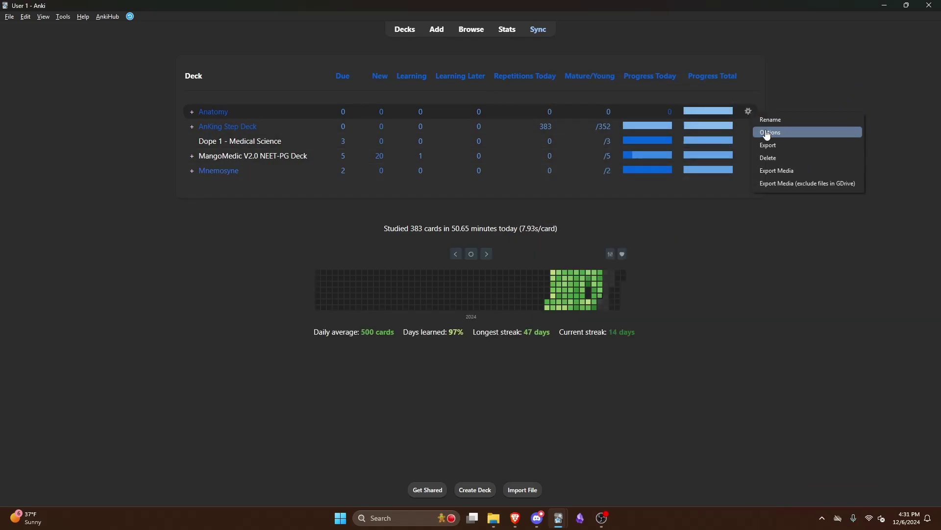
pyautogui.click(768, 132)
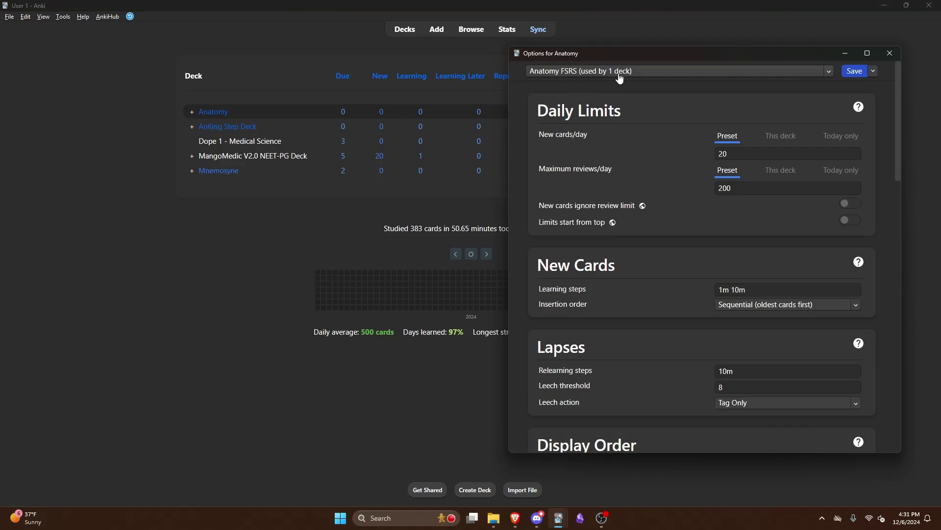
pyautogui.scroll(-3, 644, 244)
pyautogui.scroll(-5, 644, 245)
pyautogui.scroll(-4, 646, 246)
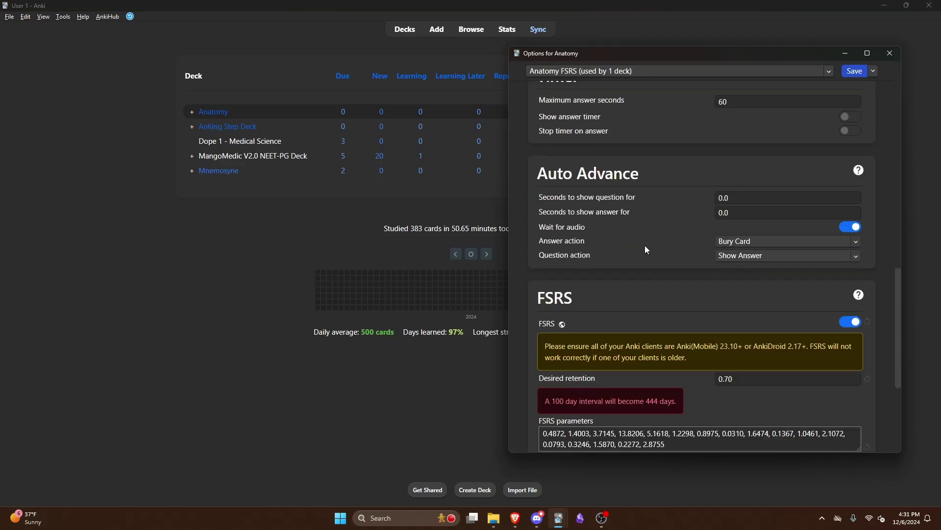
pyautogui.scroll(-1, 657, 297)
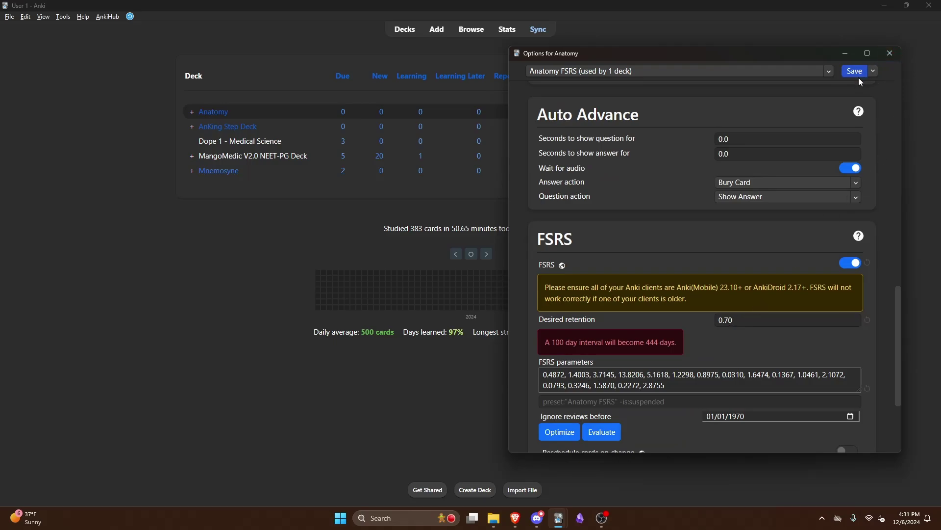
pyautogui.click(827, 71)
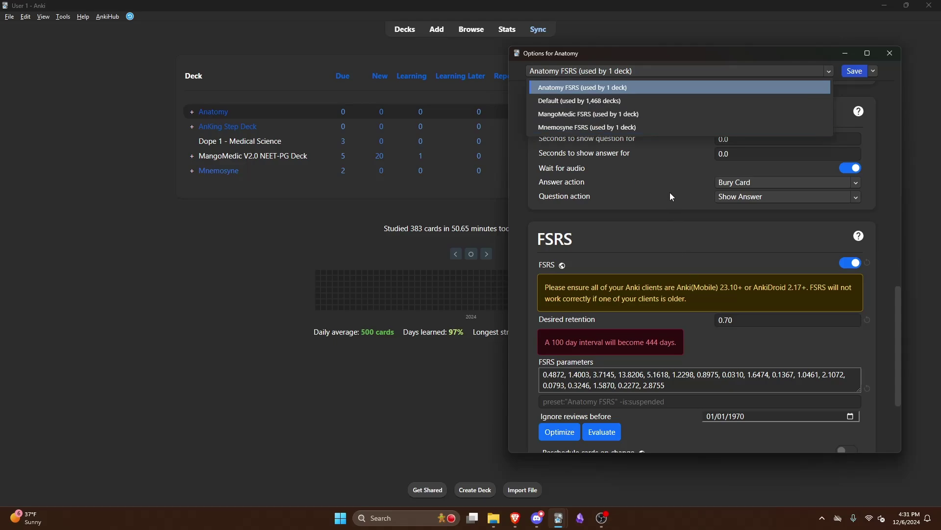
pyautogui.click(891, 53)
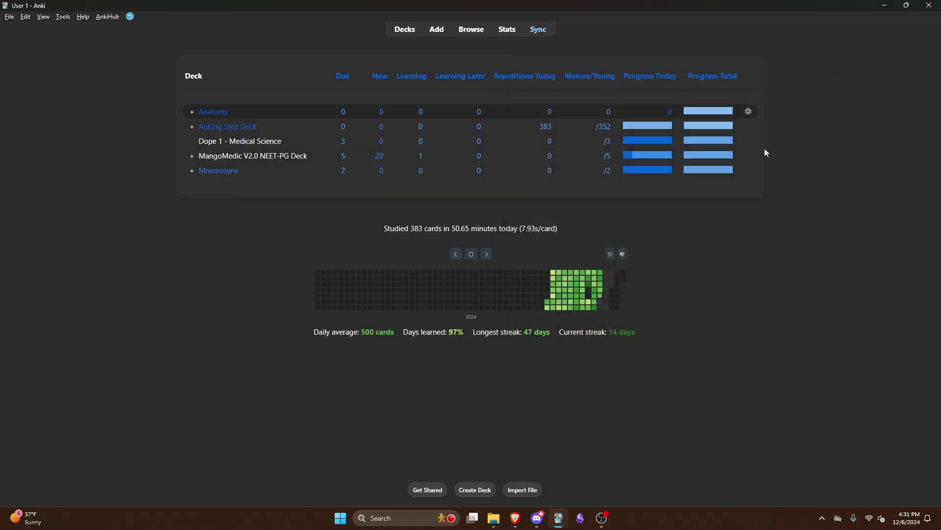
pyautogui.click(752, 158)
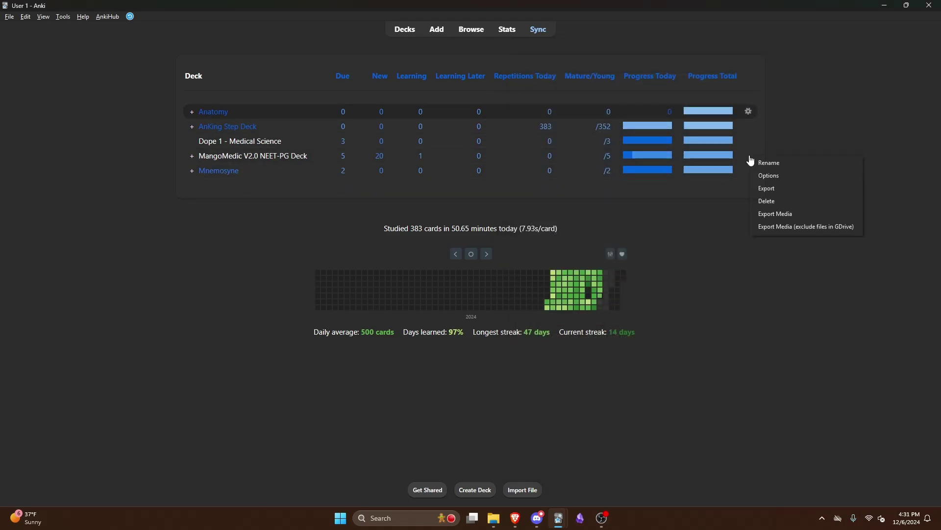
pyautogui.click(767, 176)
pyautogui.scroll(-5, 653, 187)
pyautogui.scroll(-10, 649, 178)
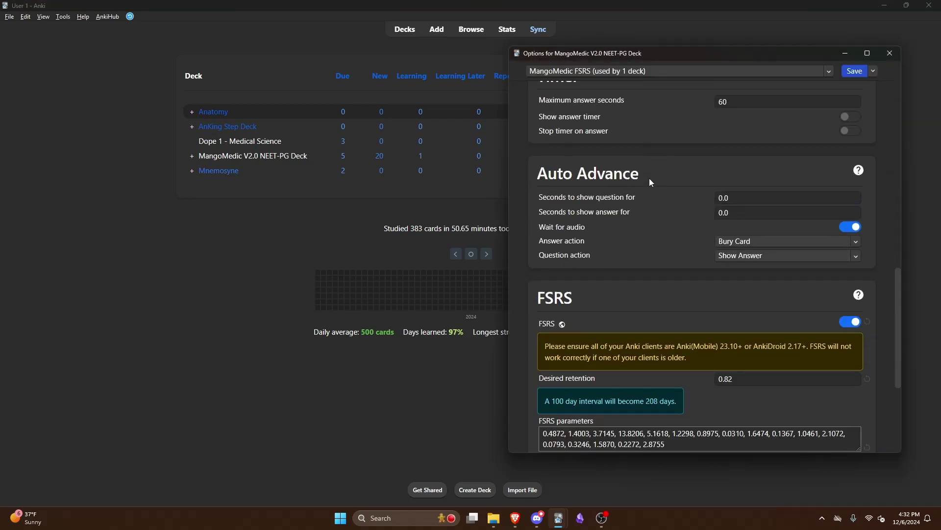
pyautogui.scroll(-2, 730, 248)
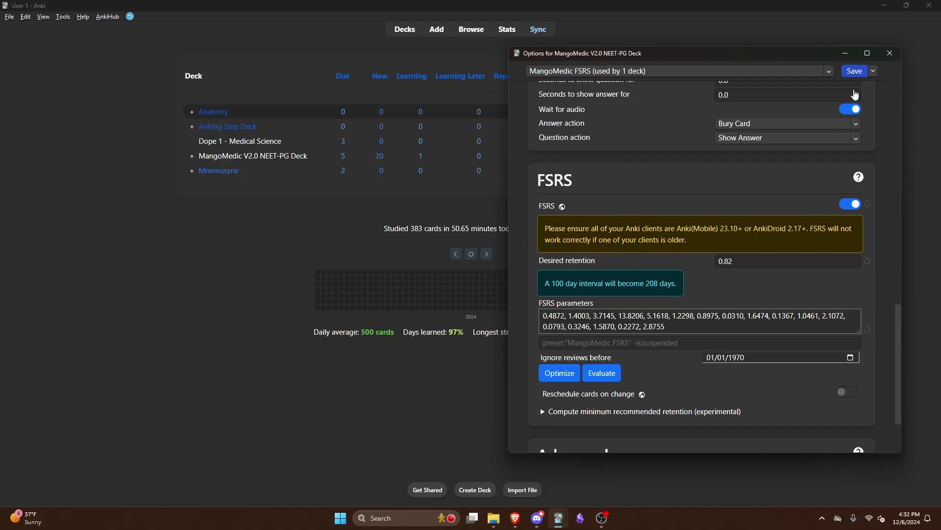
pyautogui.click(890, 53)
# Reopen the Mnemosyne deck's options and check that FSRS desired retention is 0.85.
pyautogui.click(748, 171)
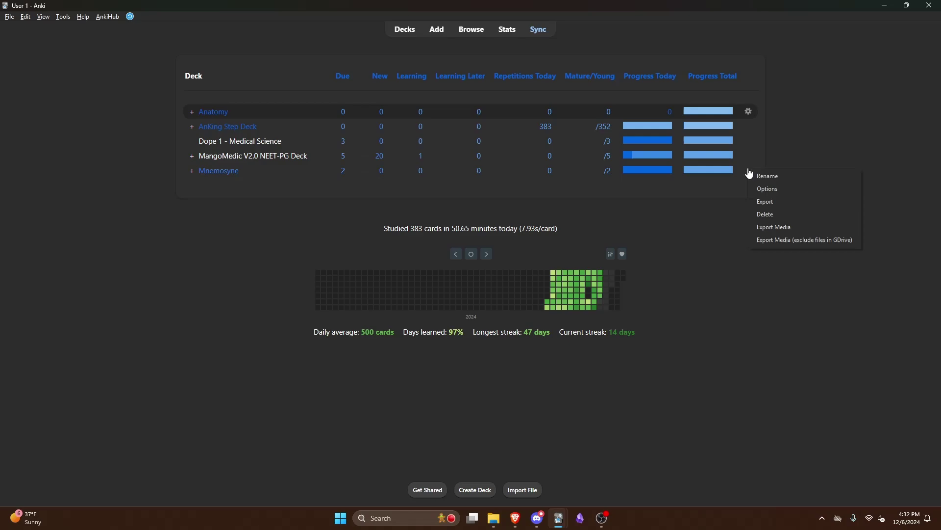
pyautogui.click(766, 190)
pyautogui.scroll(-10, 740, 295)
pyautogui.scroll(-5, 742, 293)
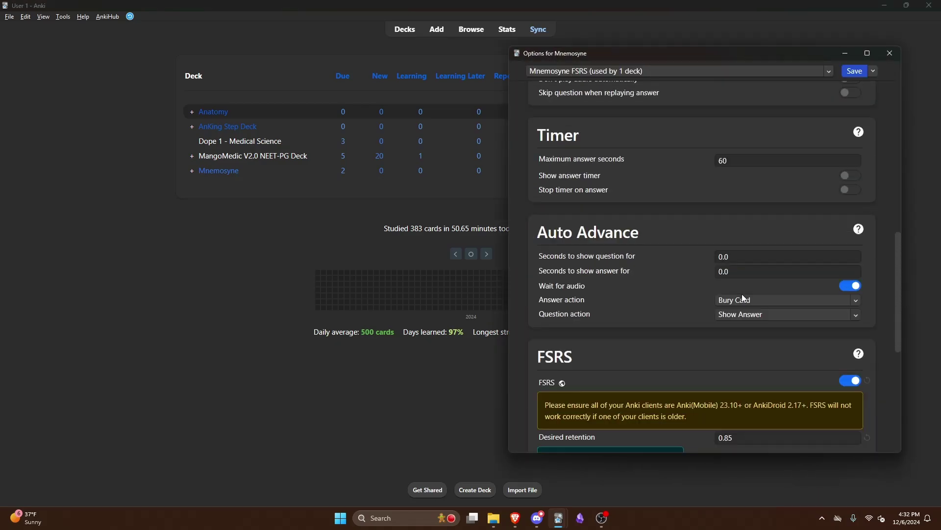
pyautogui.scroll(-3, 742, 293)
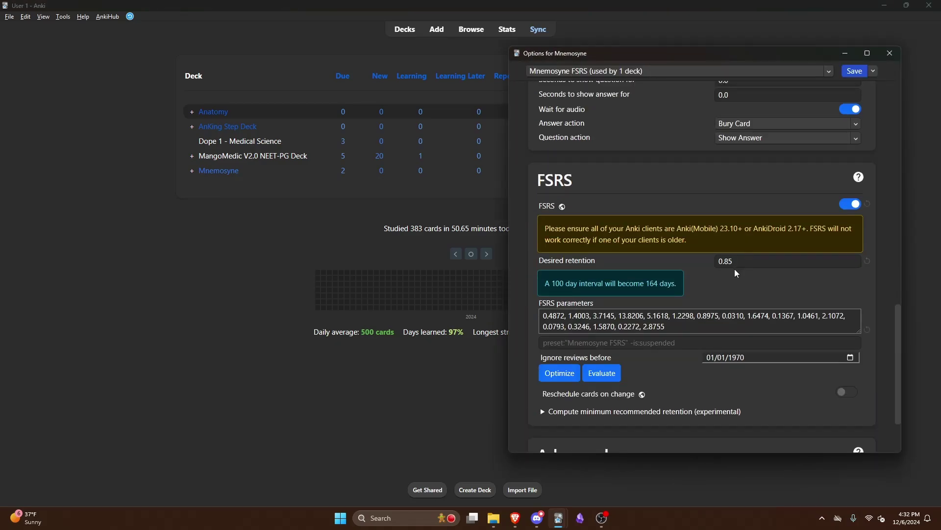
pyautogui.scroll(3, 738, 274)
pyautogui.moveTo(900, 287); pyautogui.dragTo(875, 95)
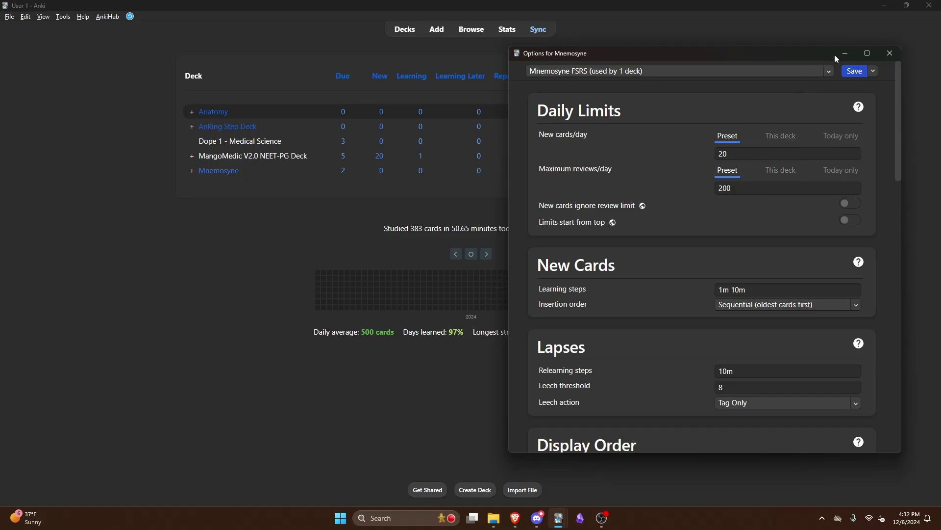
# Close the Mnemosyne options window without changes.
pyautogui.click(897, 56)
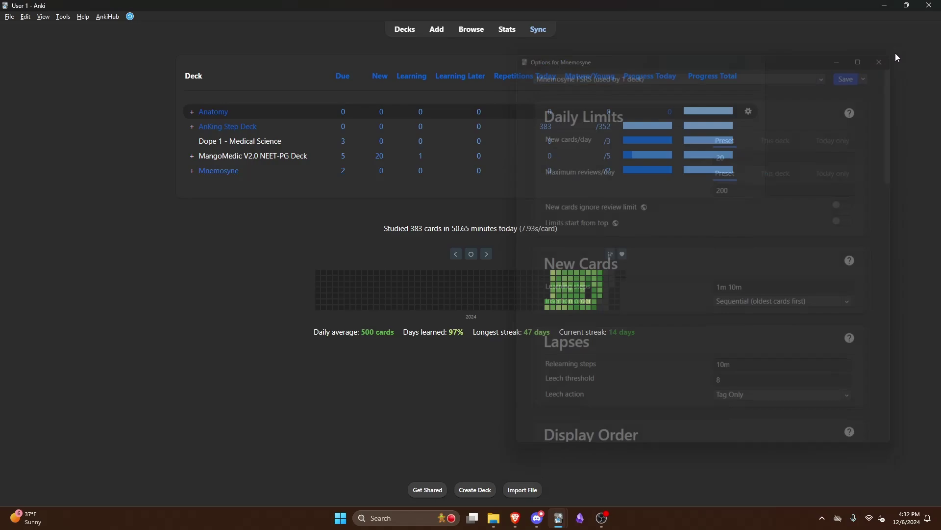